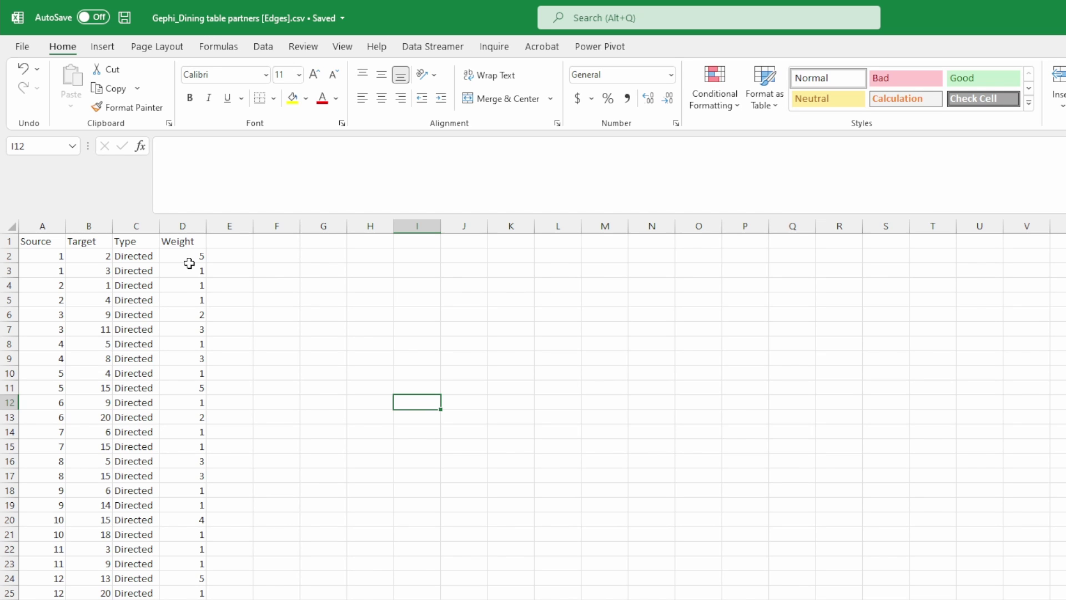
Scroll through the 52-row Excel edge list of Source, Target, Type and Weight values
scroll(189, 263, down, 12)
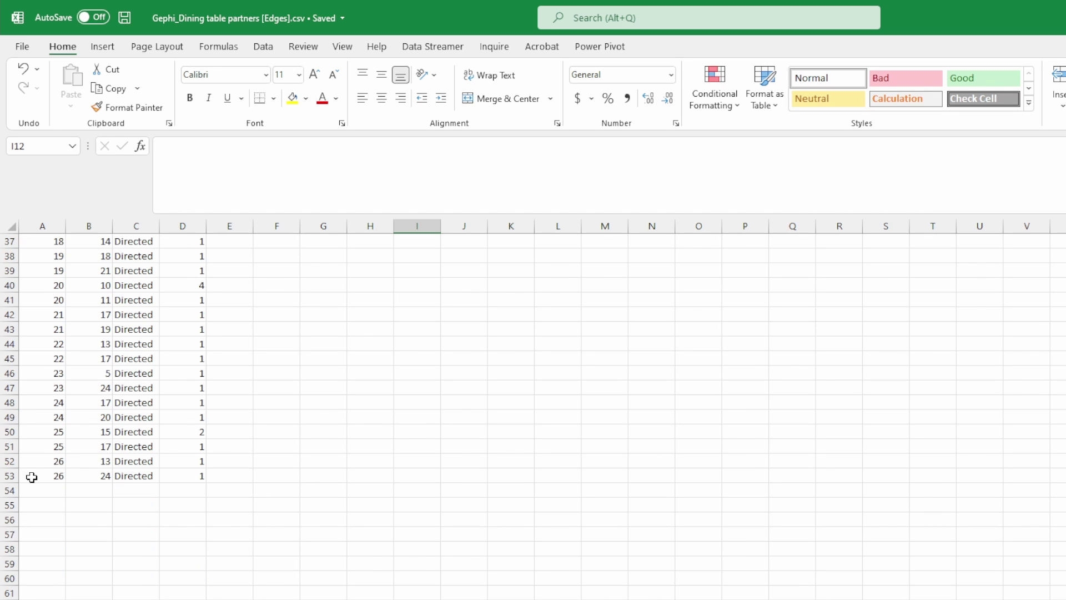
scroll(177, 476, up, 3)
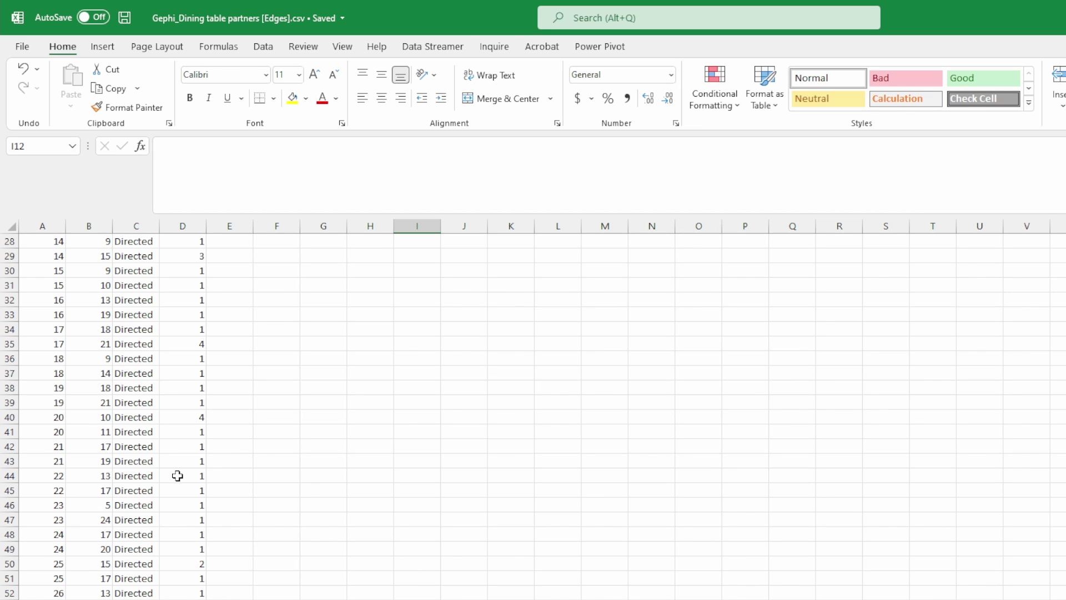
scroll(178, 475, up, 9)
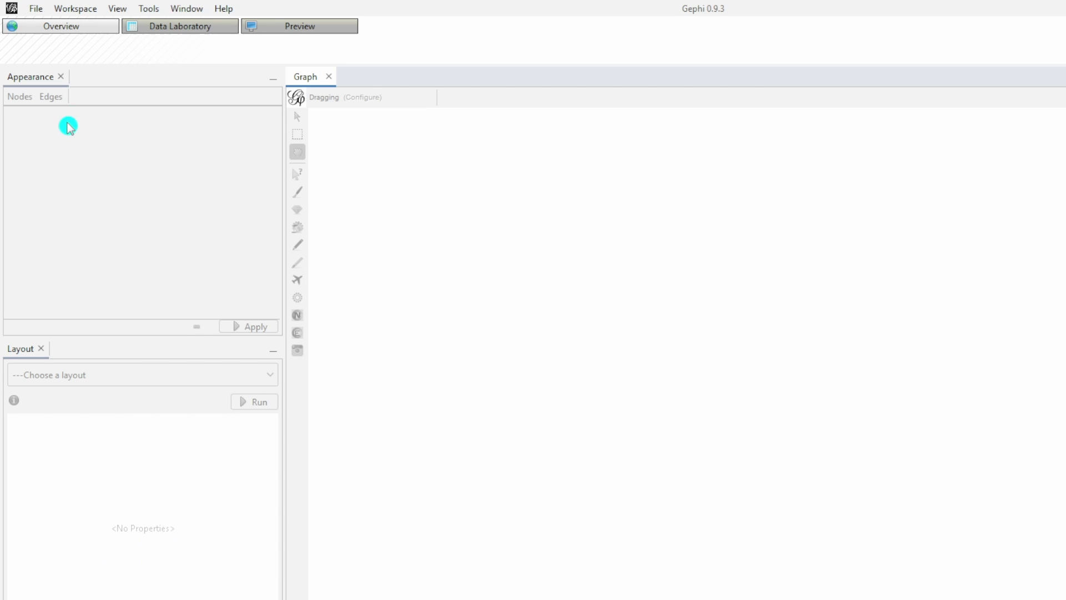
Load Gephi_Dining table partners [Edges].csv into the spreadsheet import wizard, filtering to CSV files
click(37, 9)
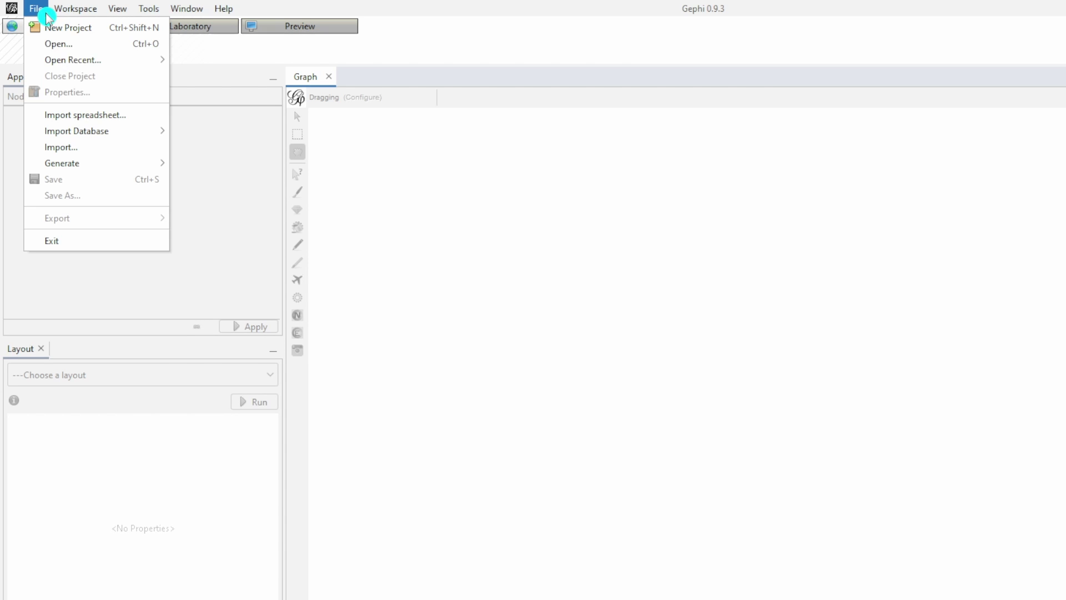
click(146, 116)
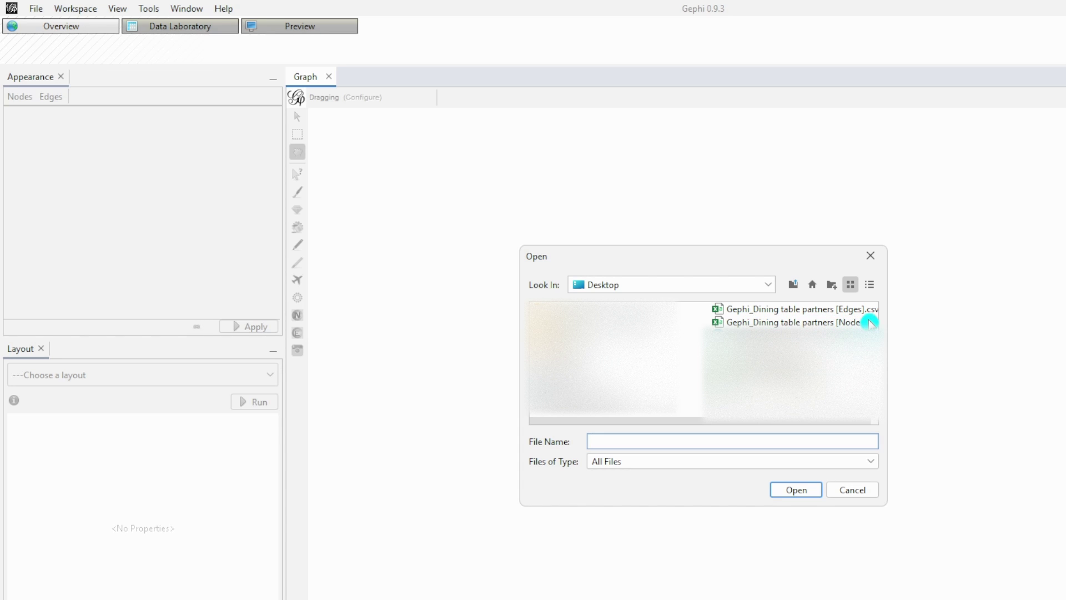
click(873, 467)
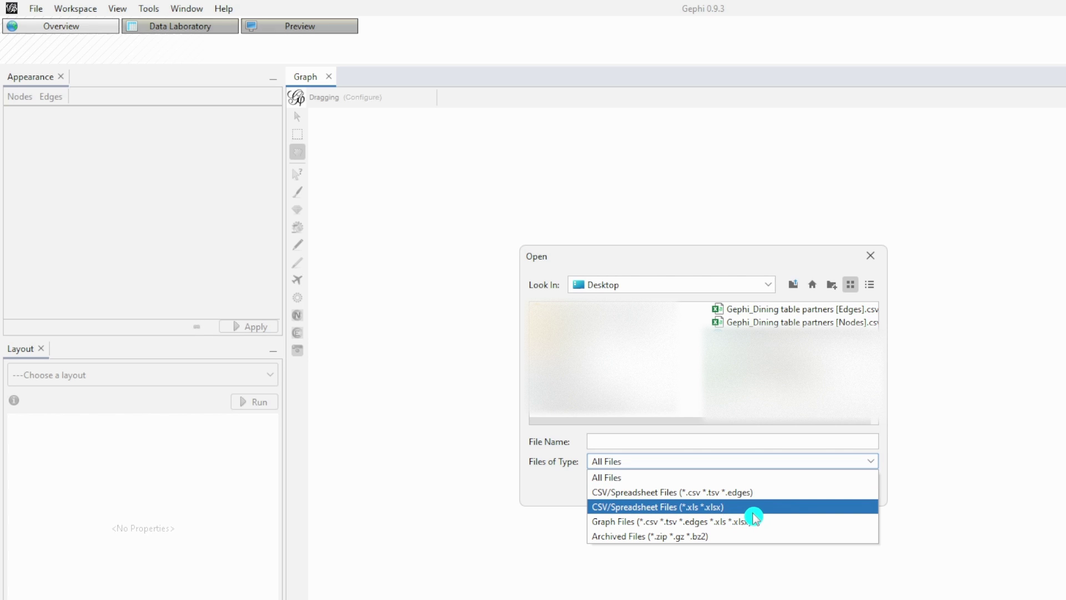
click(773, 497)
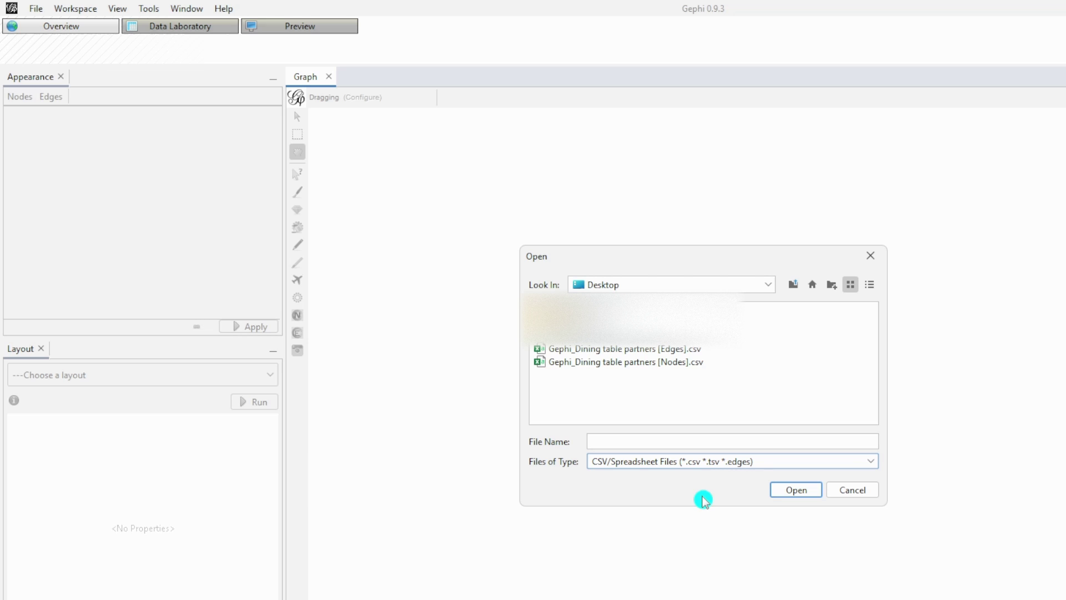
click(694, 350)
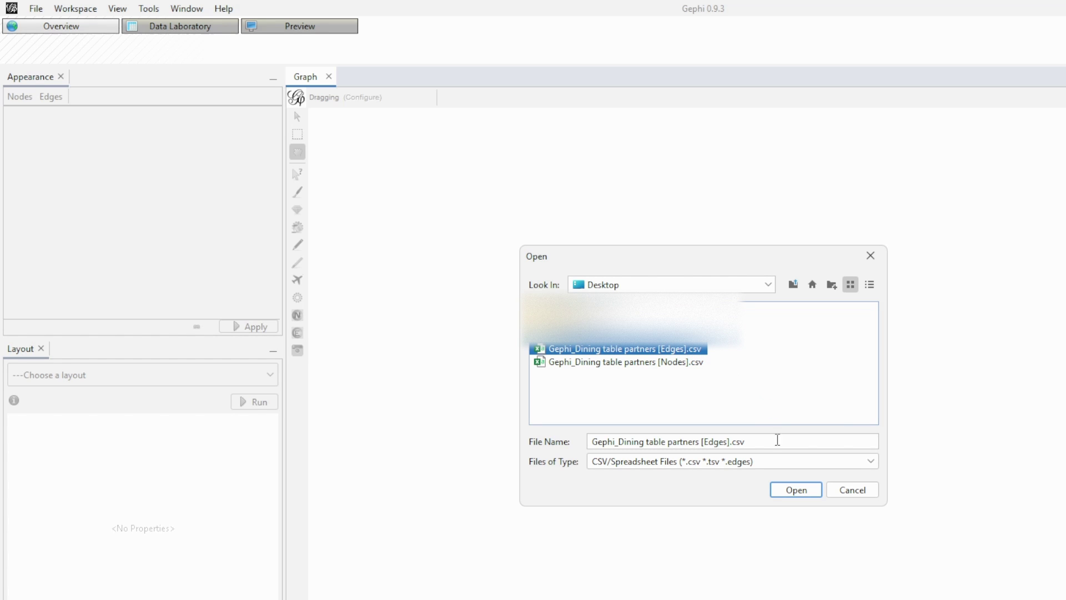
click(806, 490)
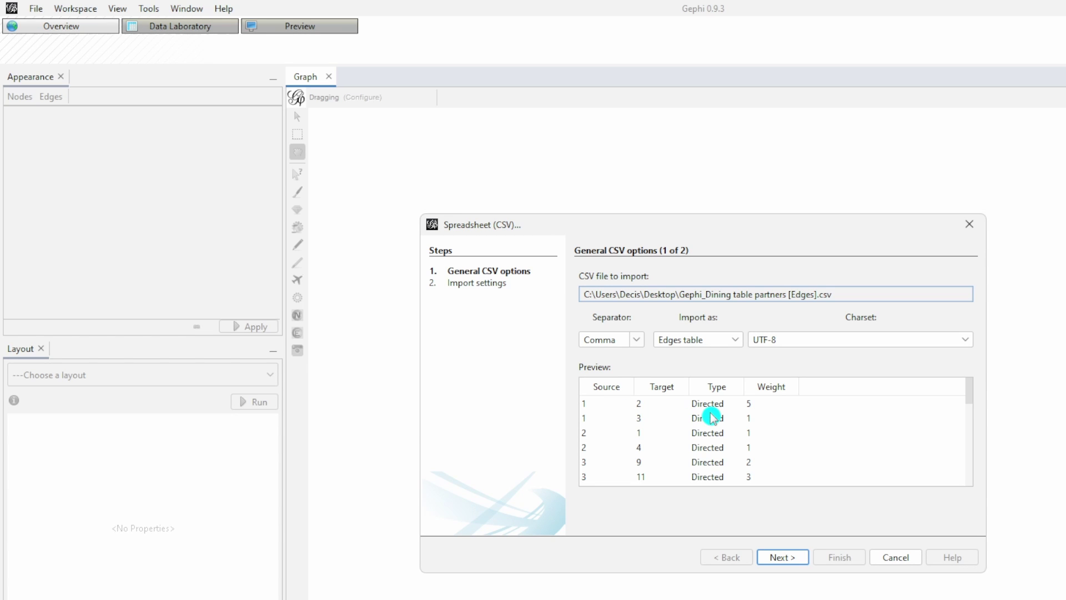
Import the file as an Edges table with Type and Weight, giving 26 nodes and 52 edges
click(716, 339)
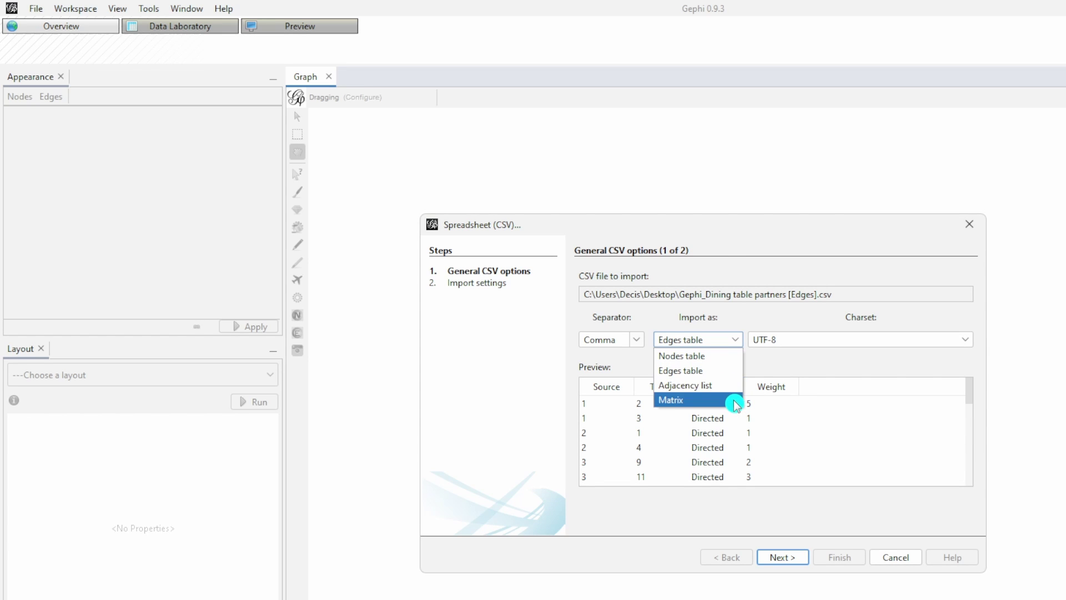
click(829, 365)
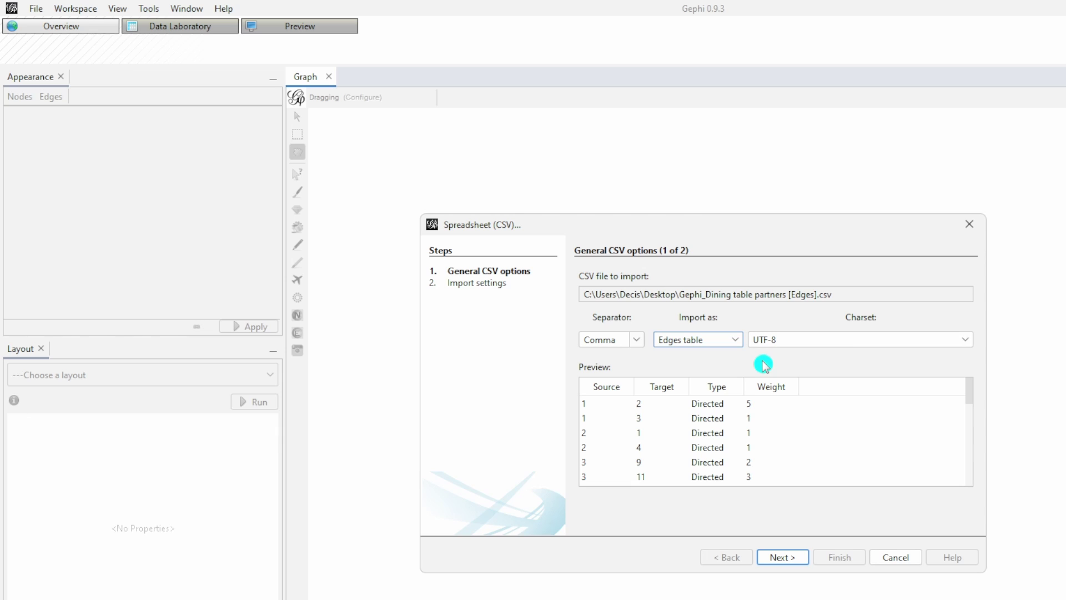
click(799, 564)
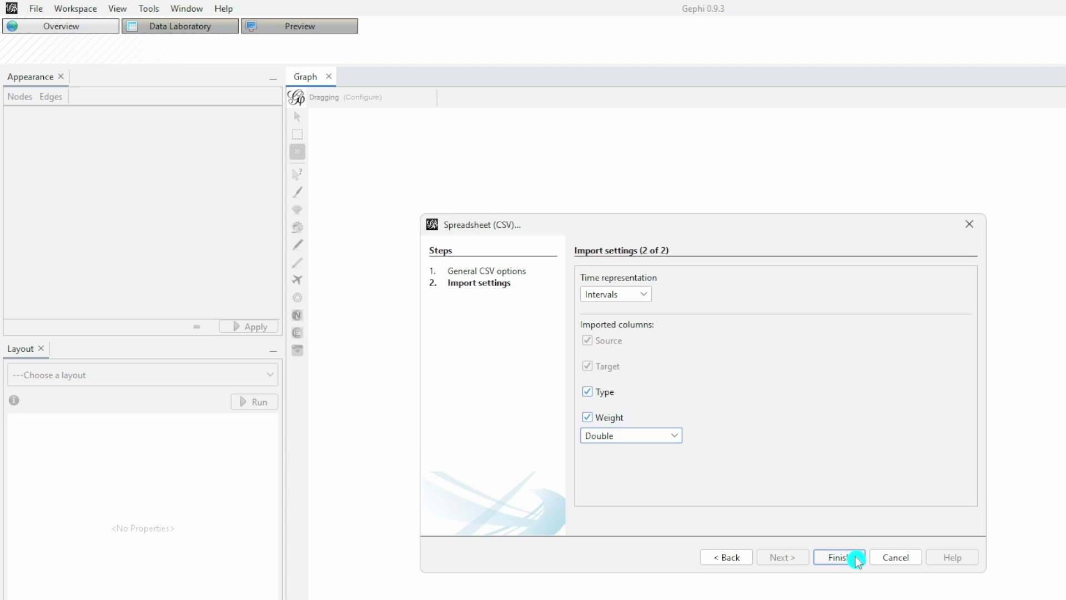
click(838, 557)
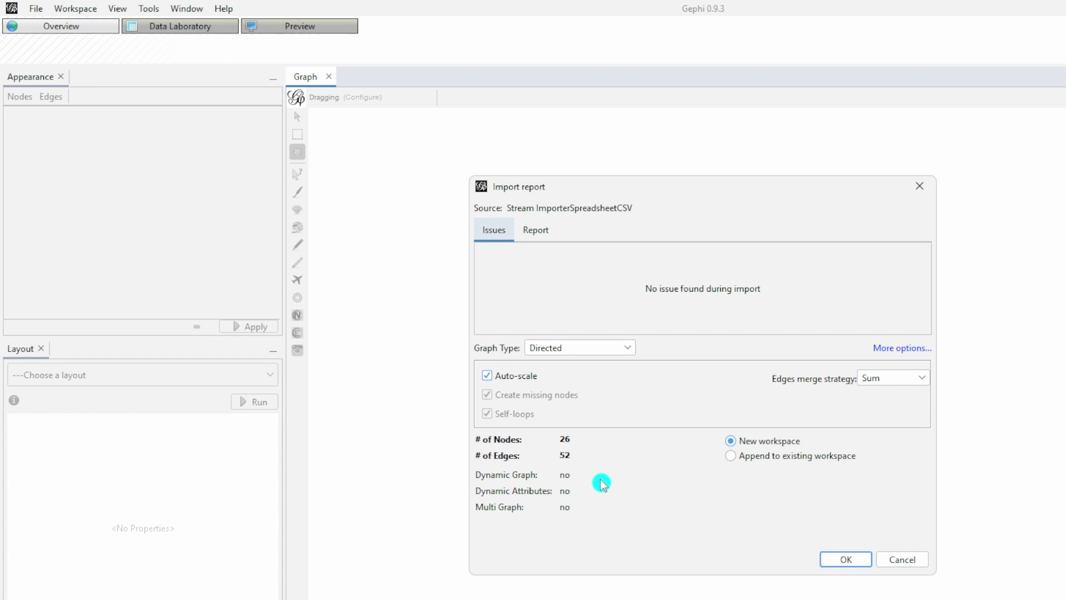
key(Return)
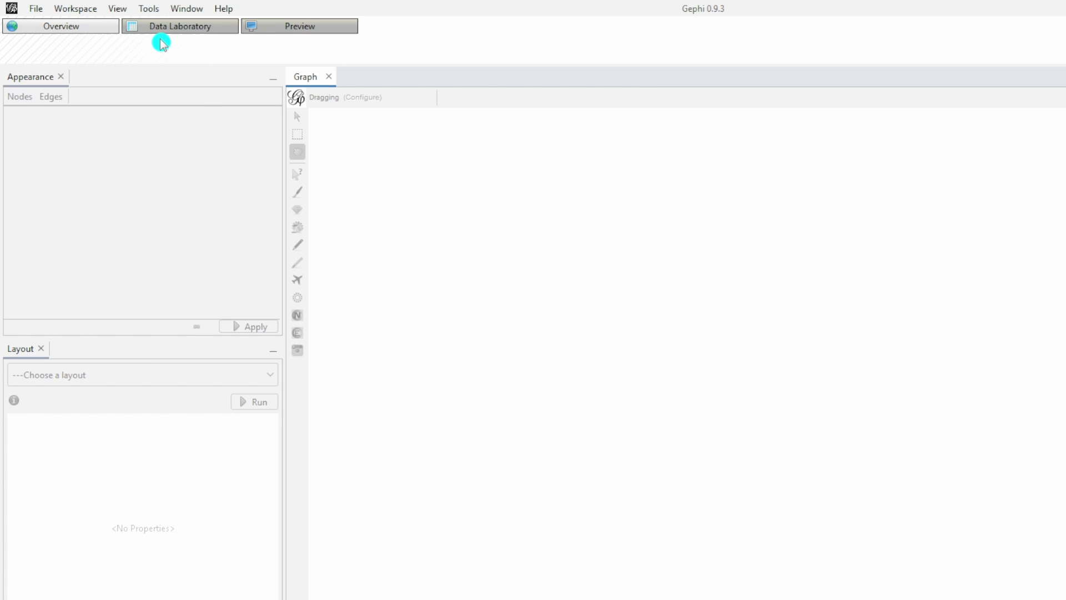
Mark Convert Excel and csv files to networks for installation in Available Plugins, sorted by Name
click(149, 8)
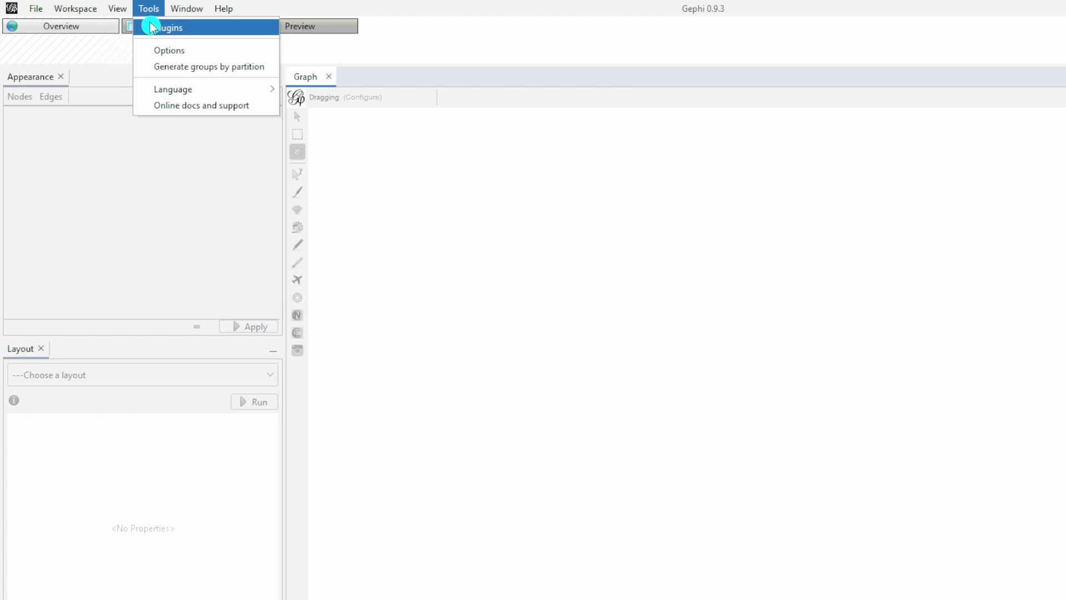
click(200, 27)
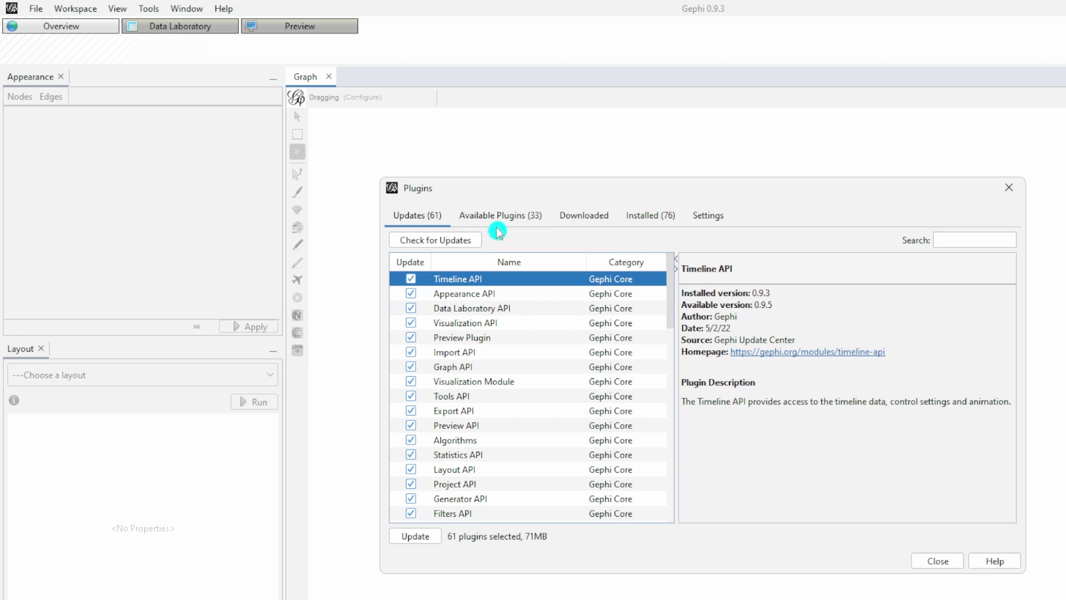
click(531, 216)
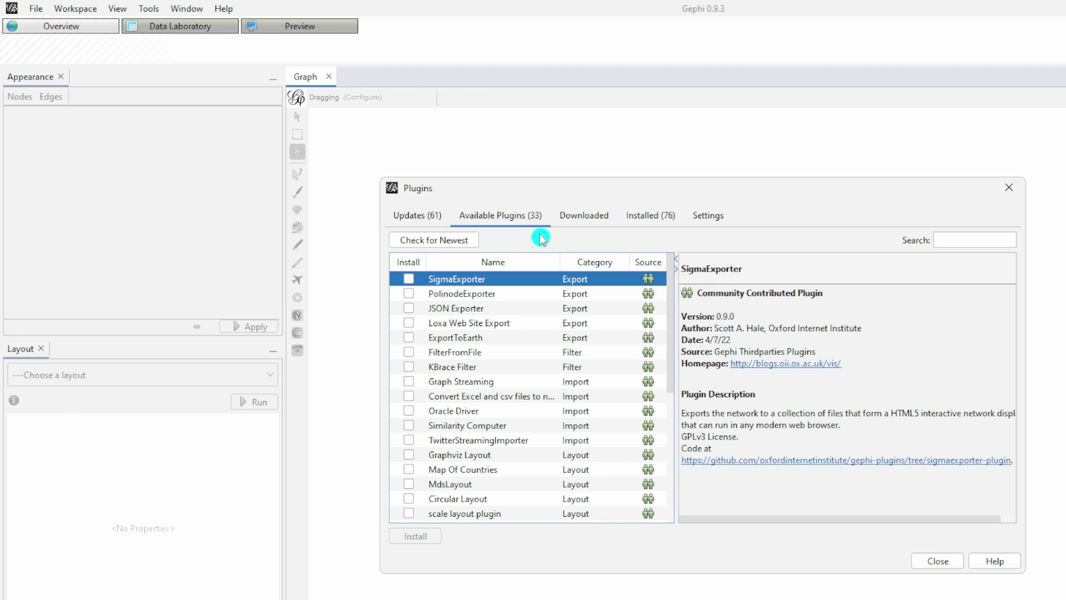
click(532, 266)
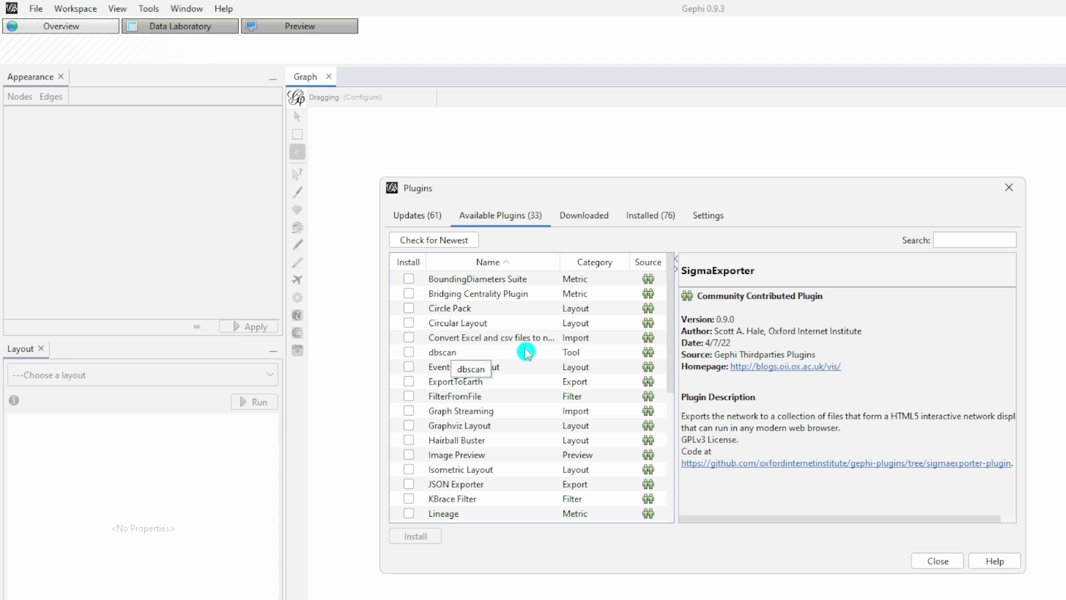
click(409, 338)
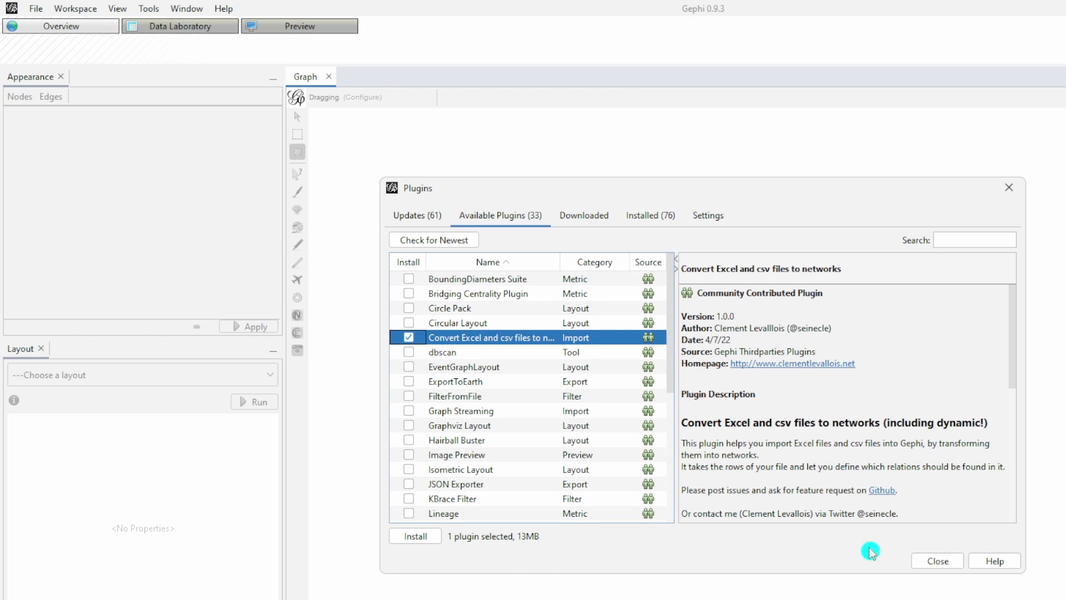
Accept the Apache licence and install the Convert Excel and csv files to networks plugin
click(416, 537)
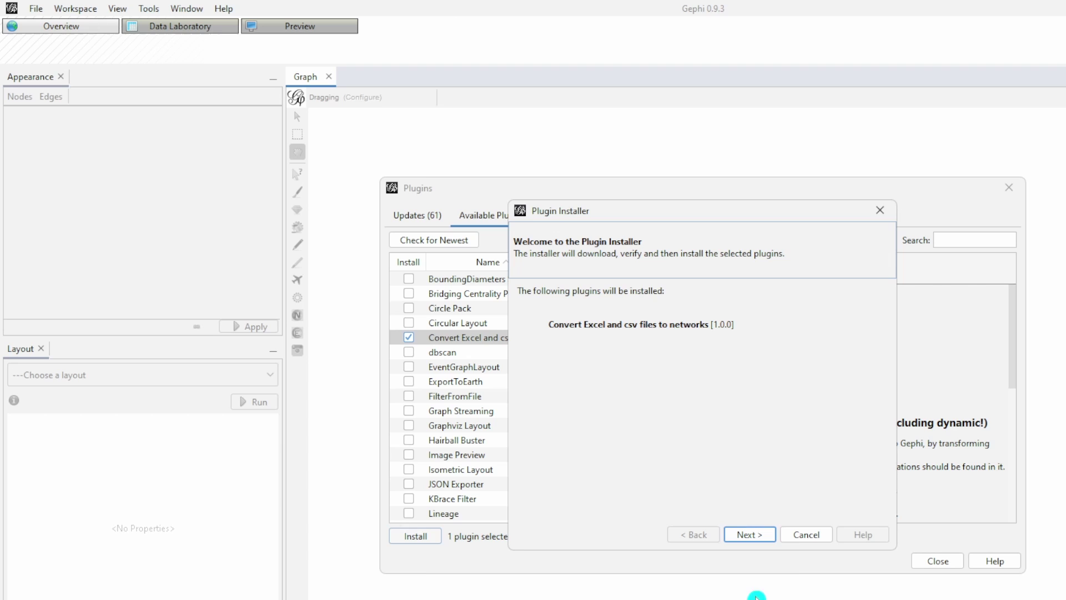
click(762, 541)
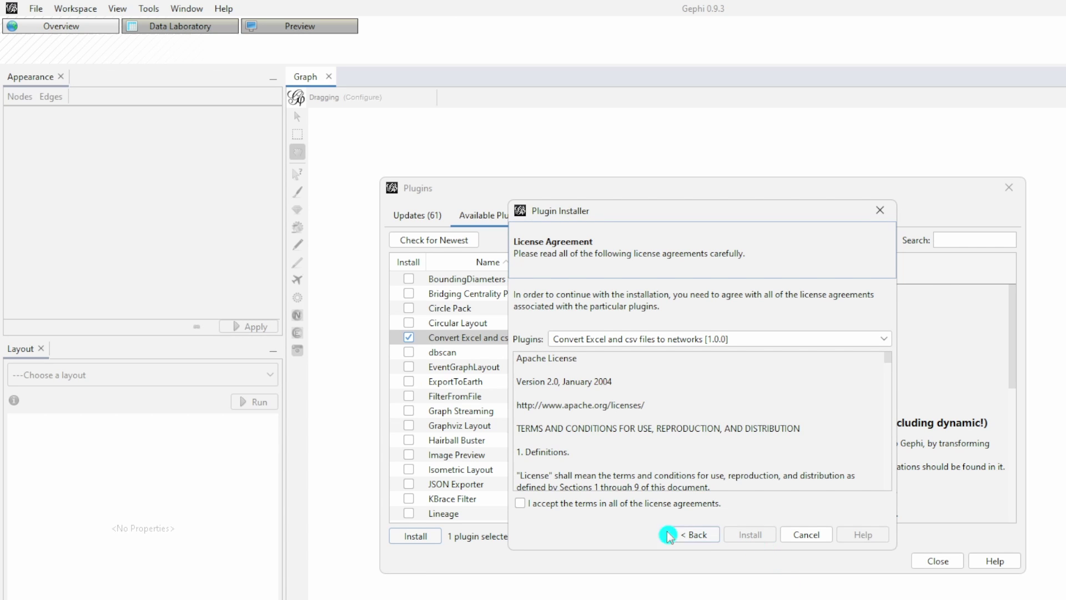
click(526, 506)
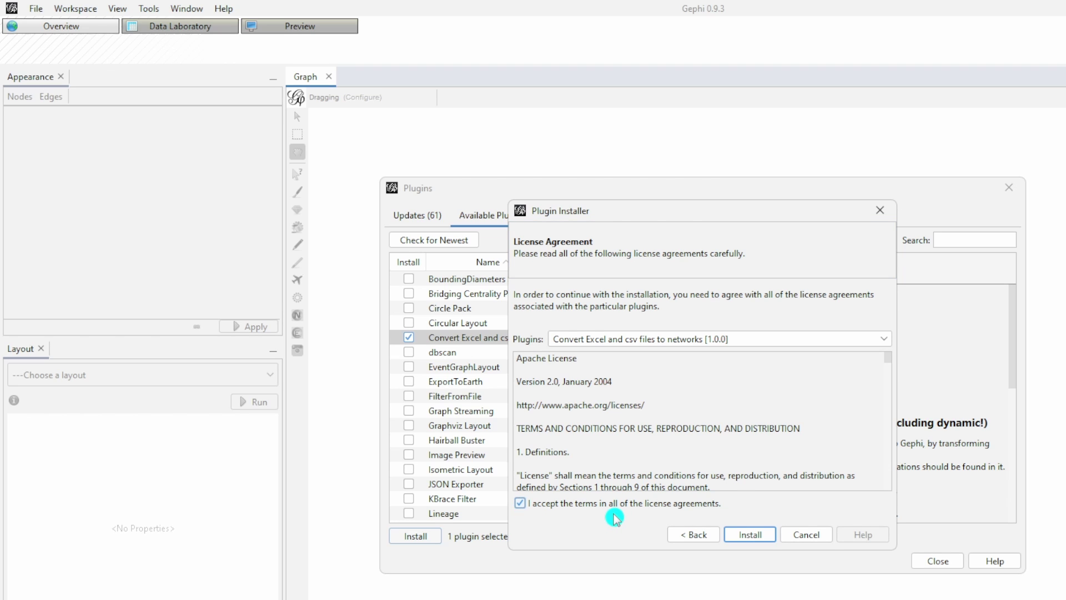
click(771, 536)
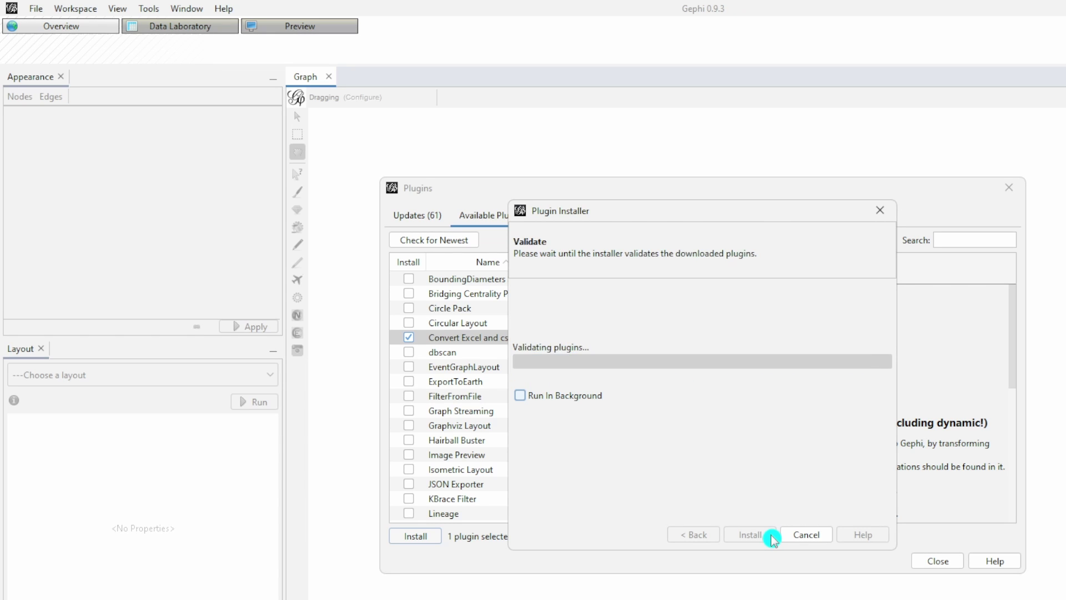
click(771, 537)
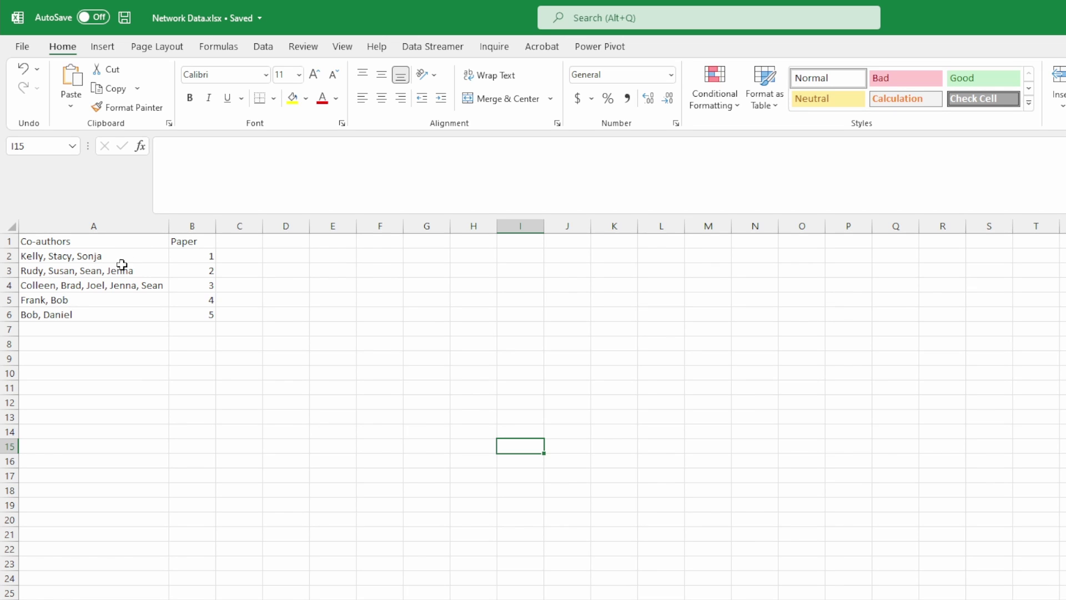
Review paper numbers 1–5 beside each co-author list in Network Data.xlsx
click(204, 256)
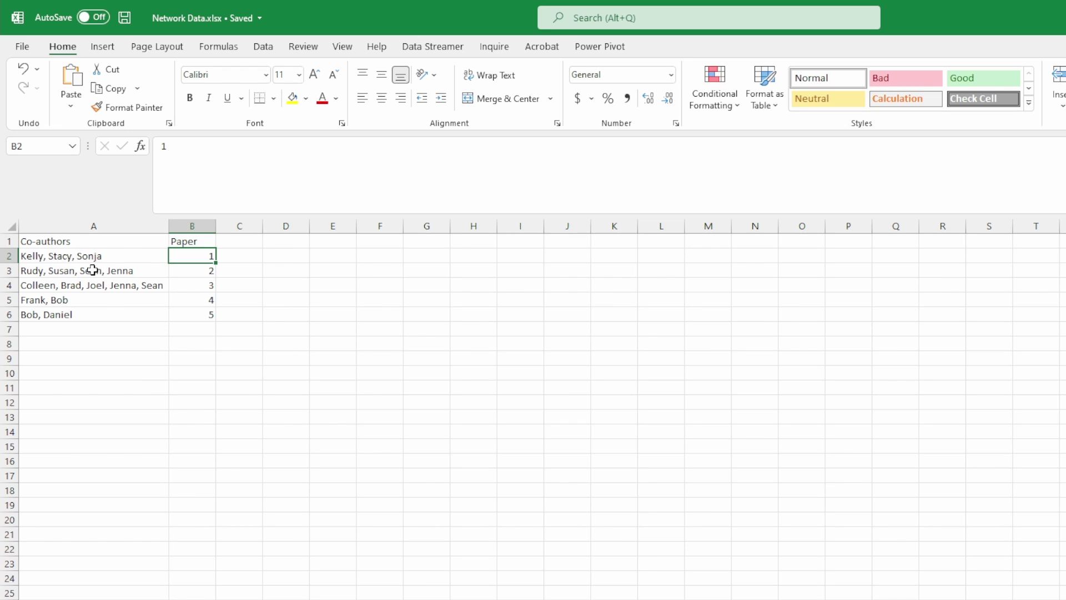
click(196, 272)
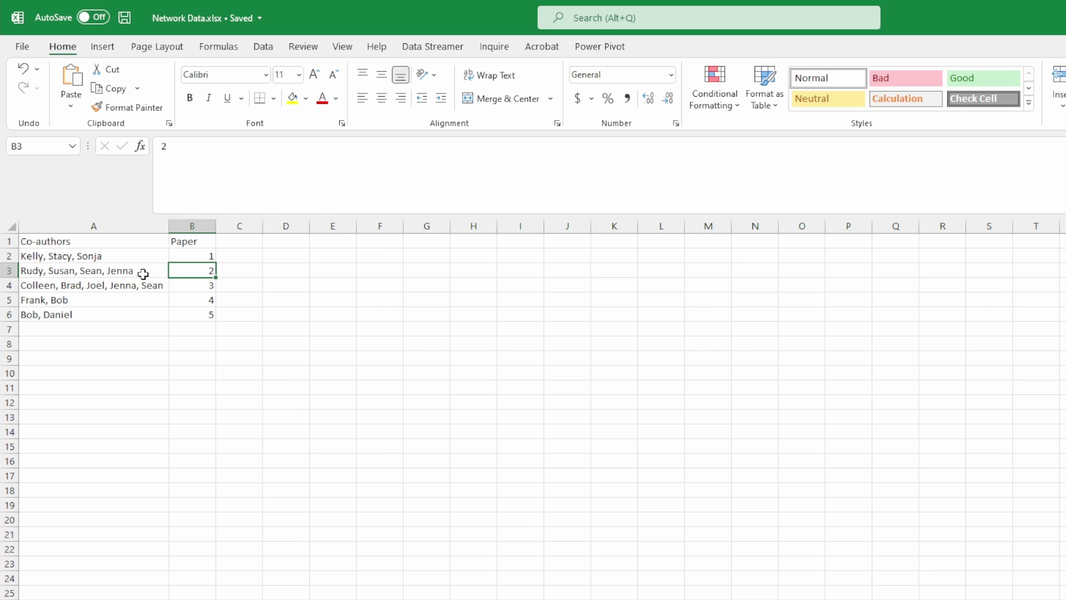
click(183, 287)
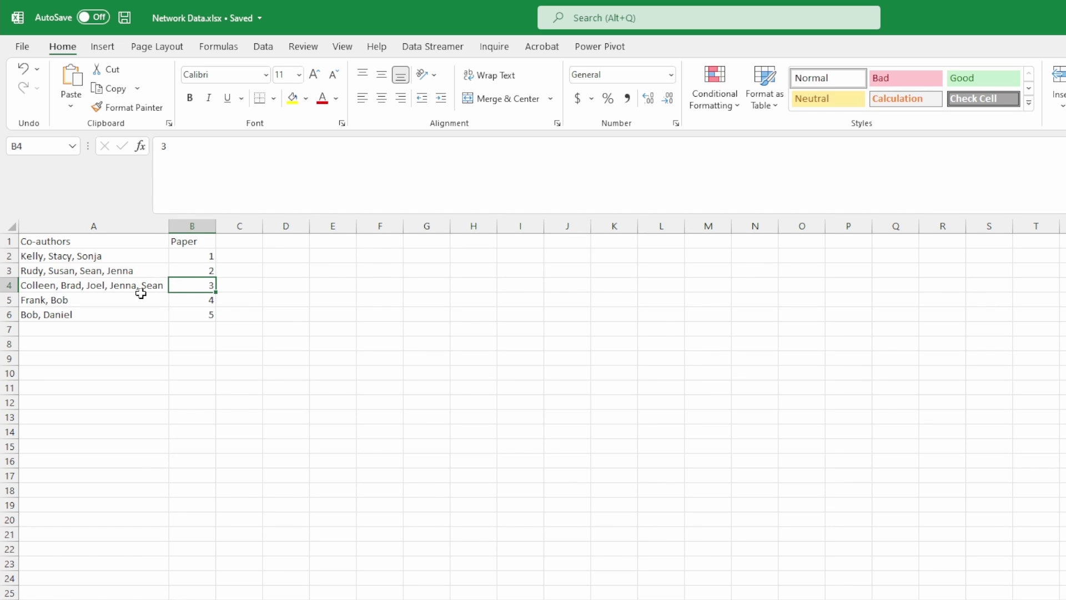
click(192, 302)
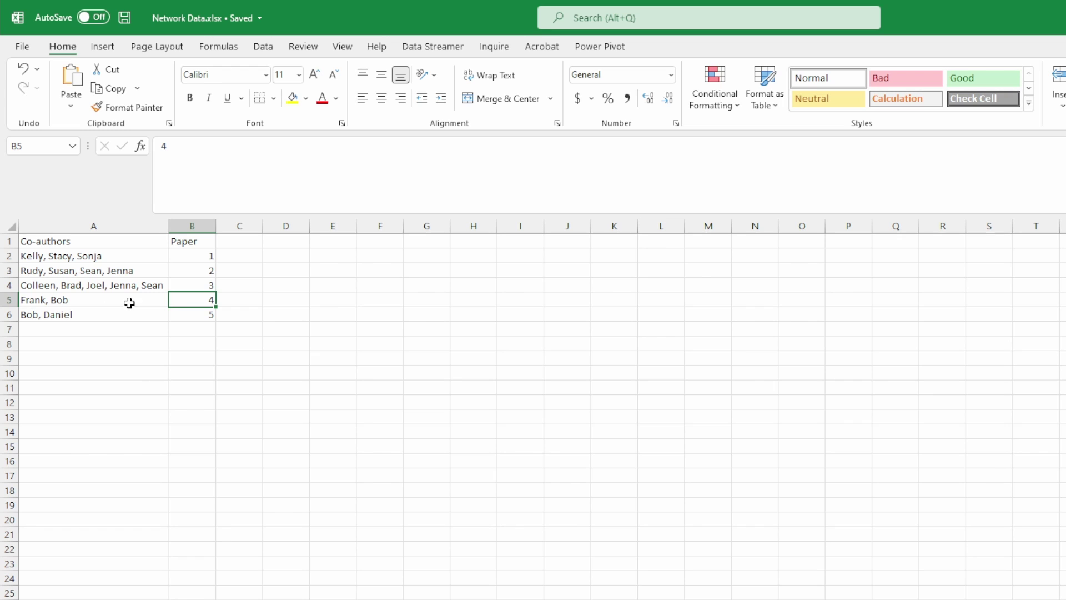
click(182, 319)
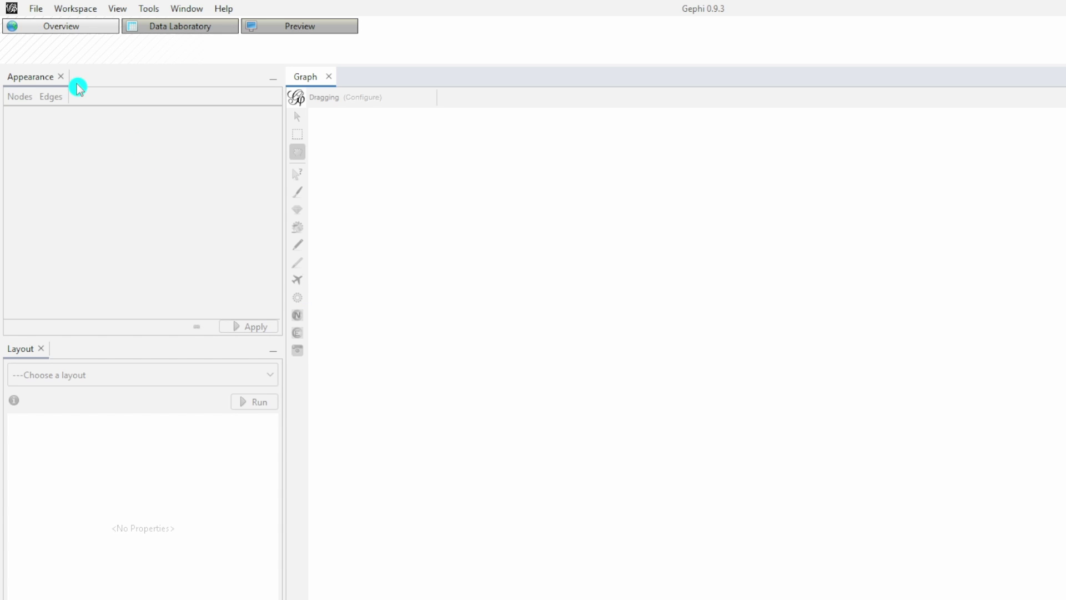
Start the Data importer (co-occurrences) and load Network Data.xlsx from the Desktop
click(37, 9)
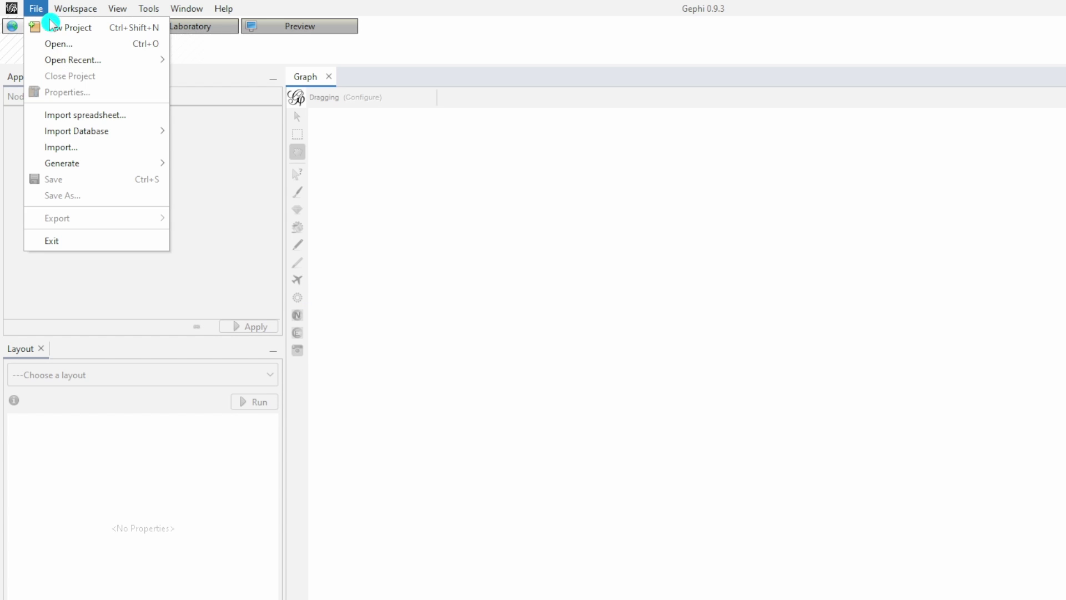
click(146, 152)
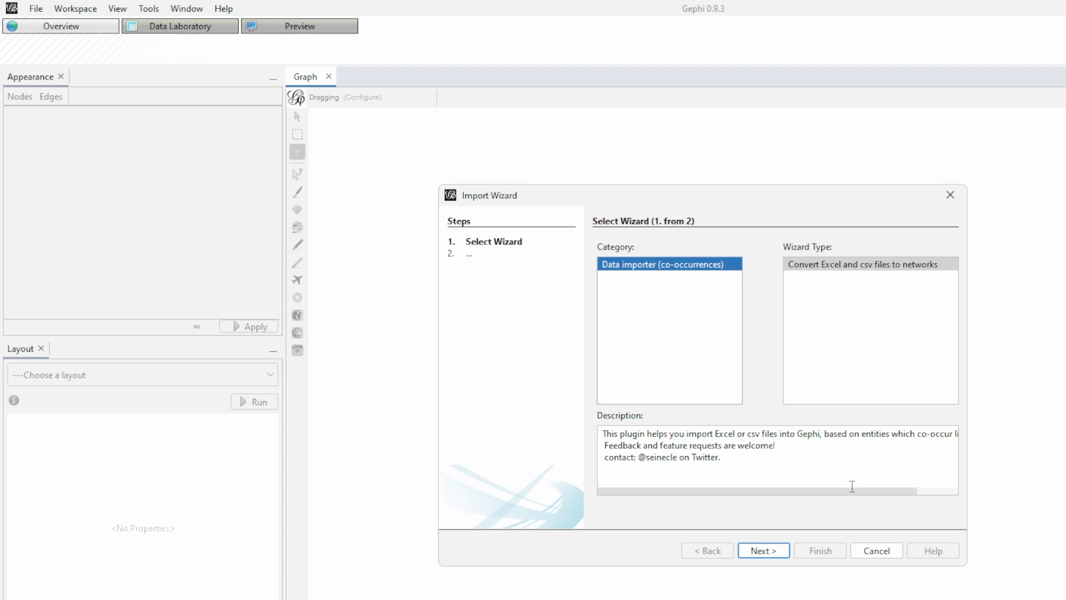
click(783, 553)
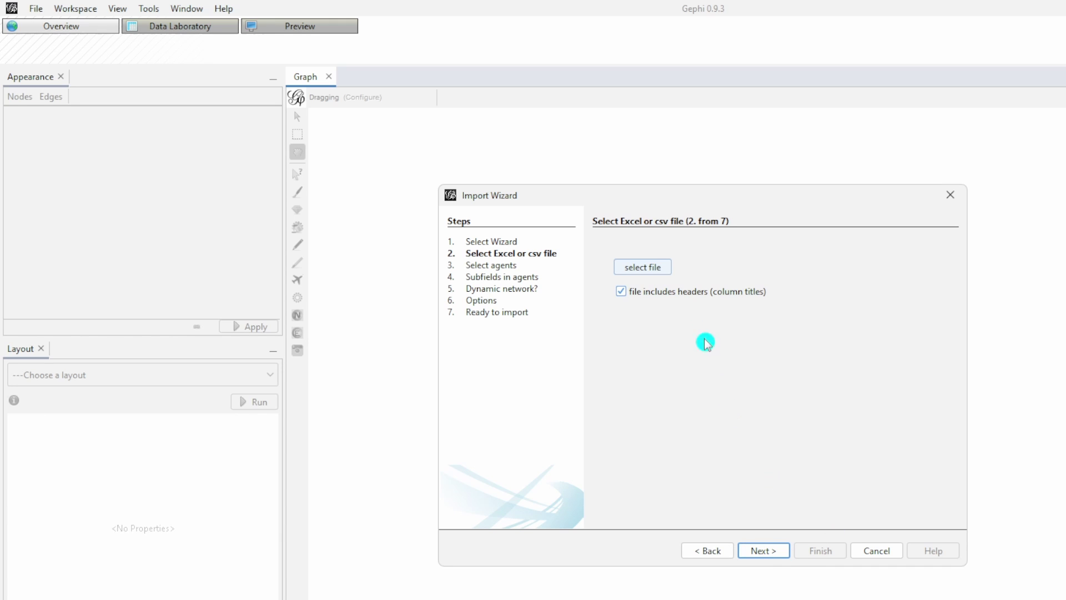
click(644, 267)
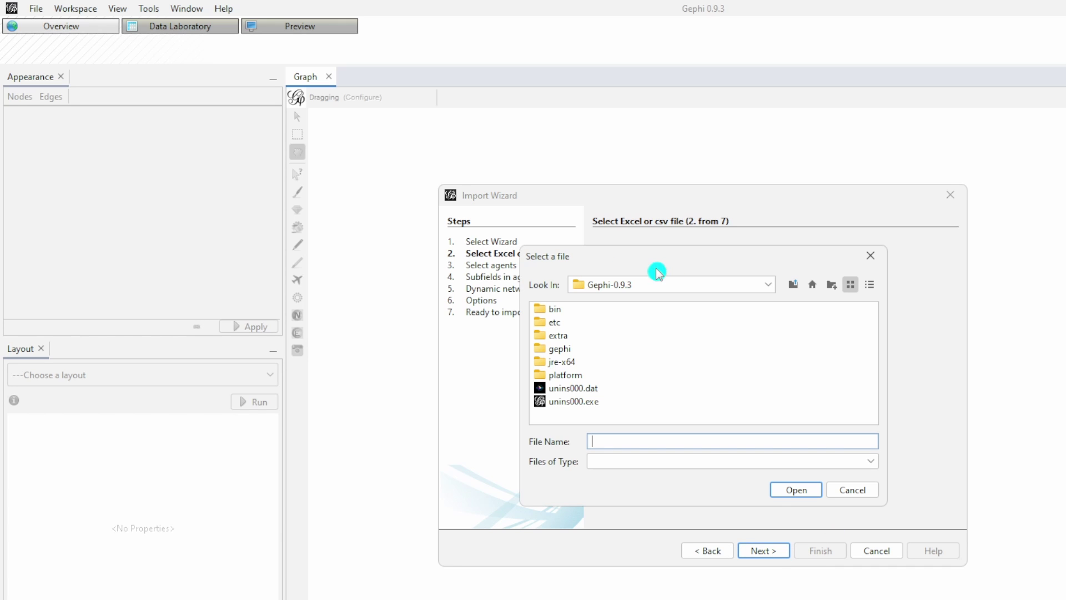
click(812, 285)
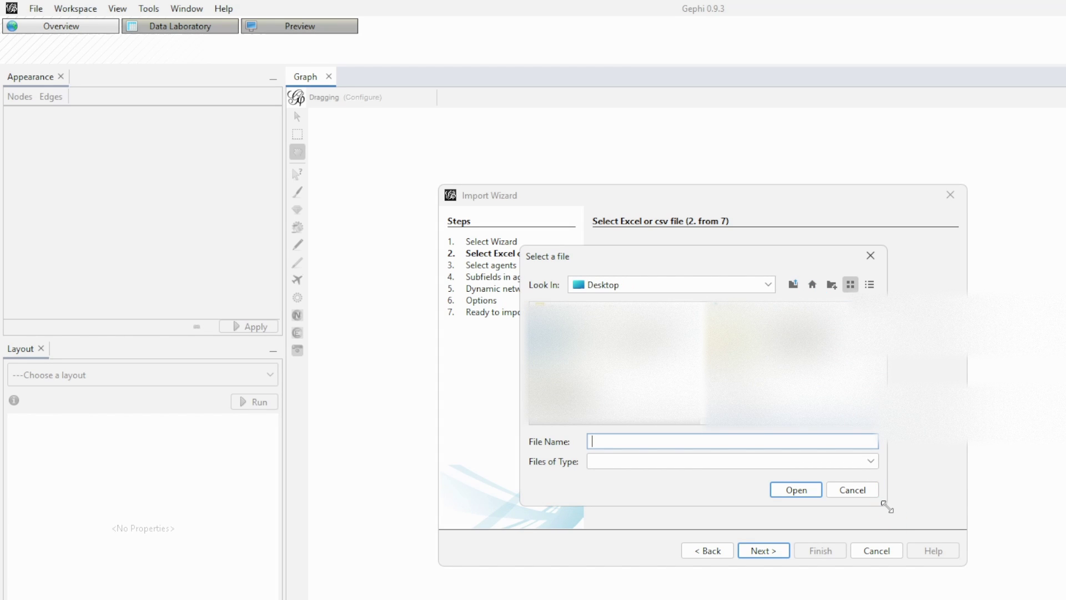
drag(885, 506, 1065, 514)
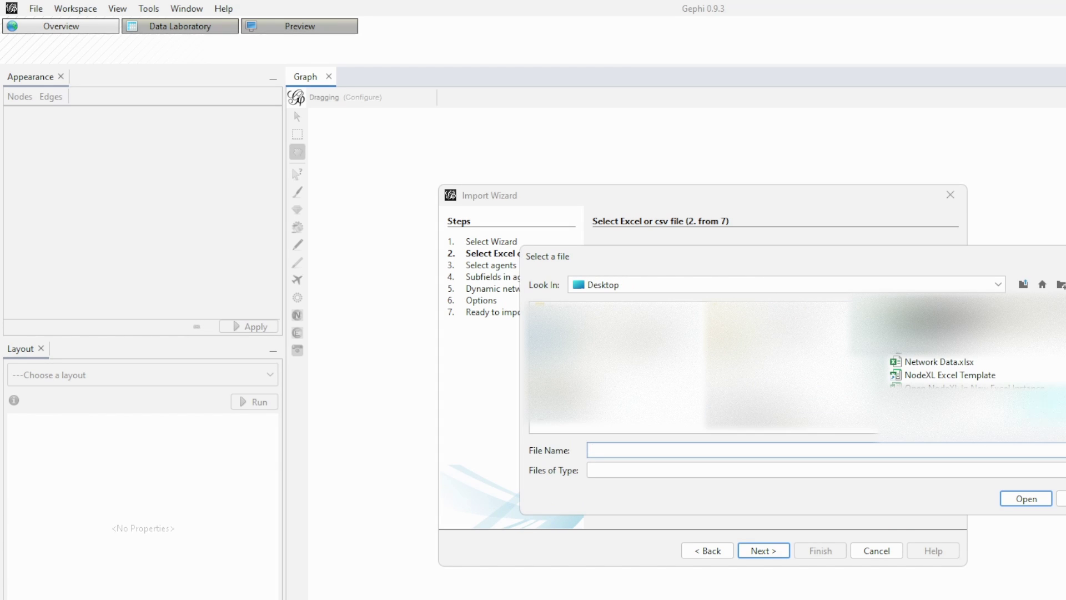
click(969, 367)
click(1032, 503)
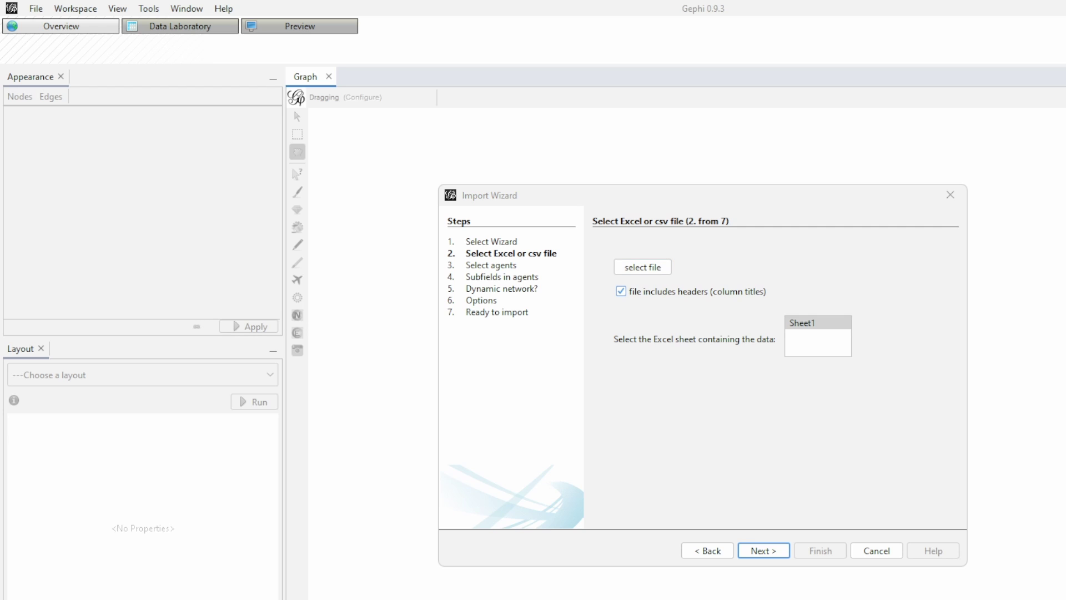
Select Co-authors as both the first and second agent types in the import wizard
key(alt+Tab)
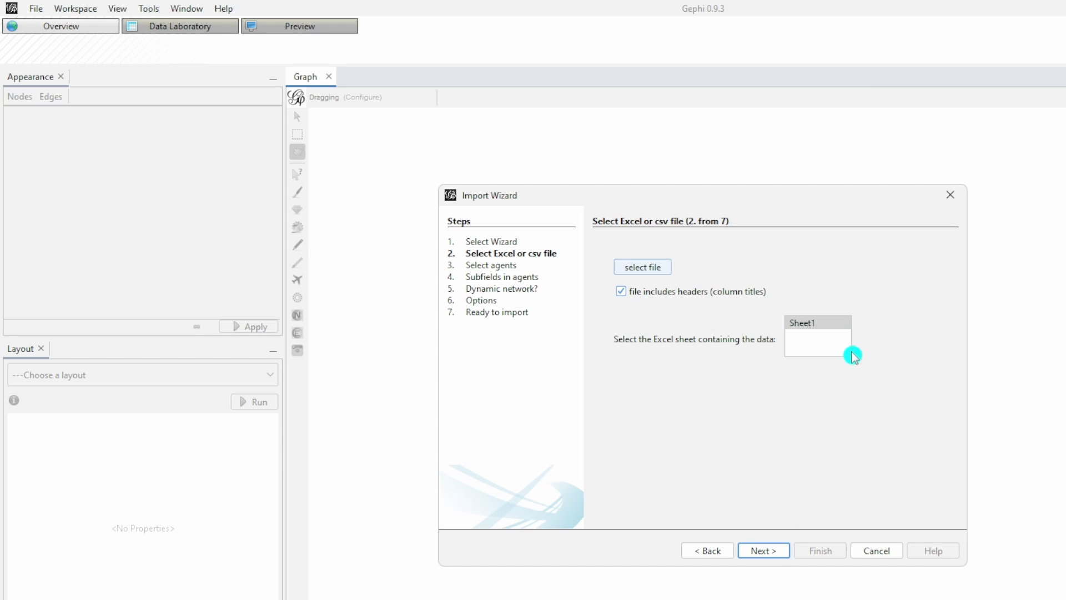
click(777, 551)
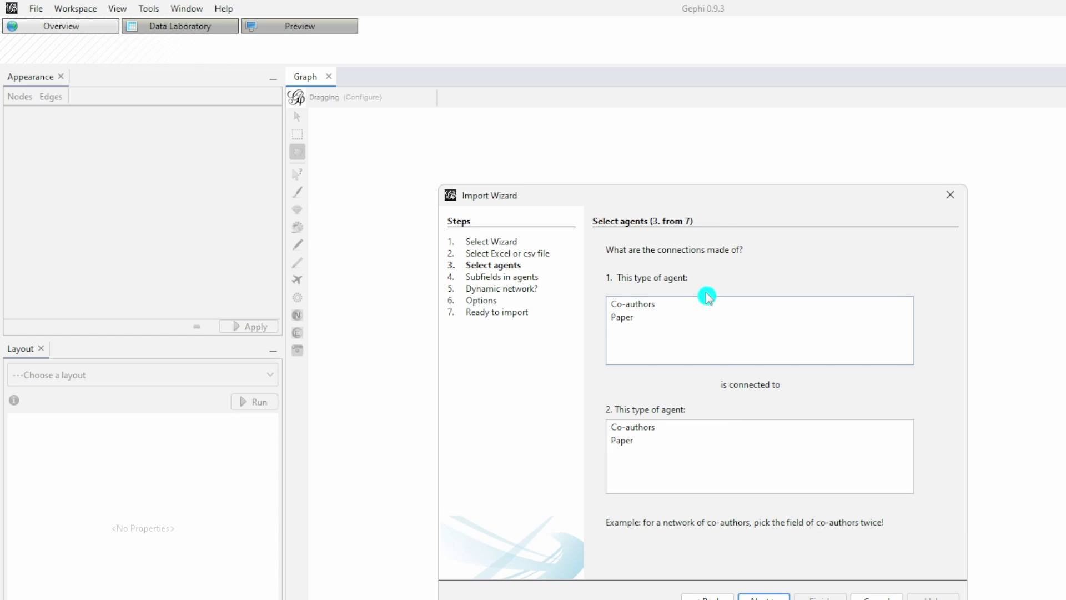
click(656, 304)
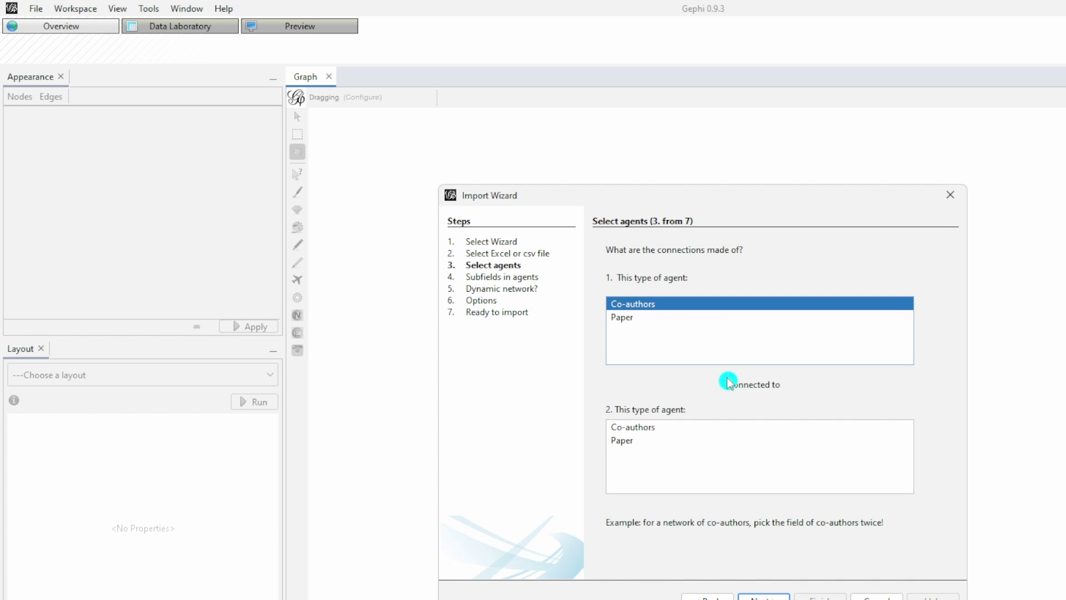
click(728, 429)
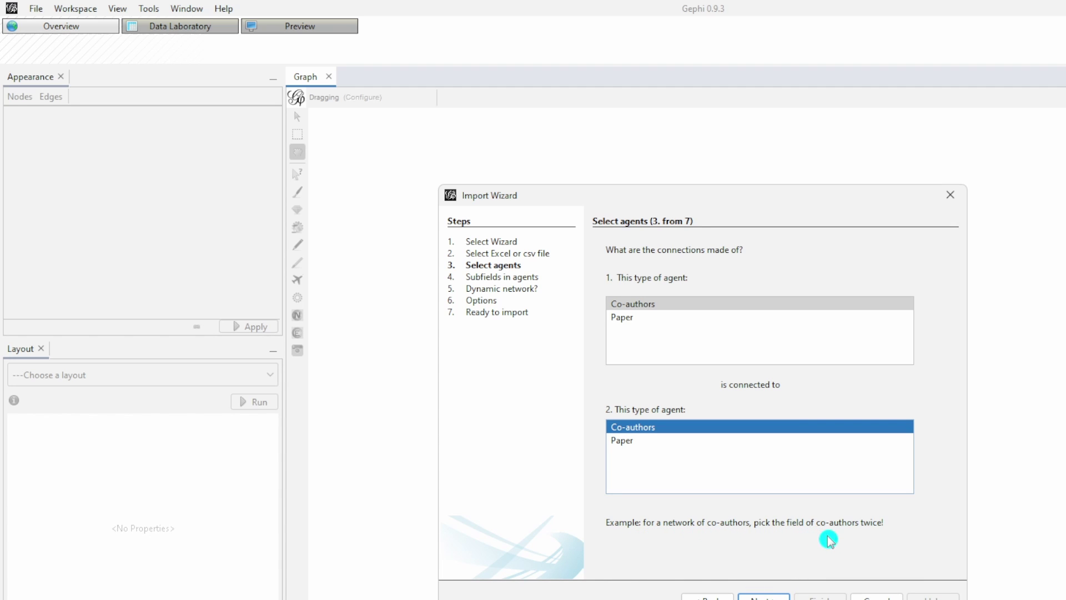
click(764, 596)
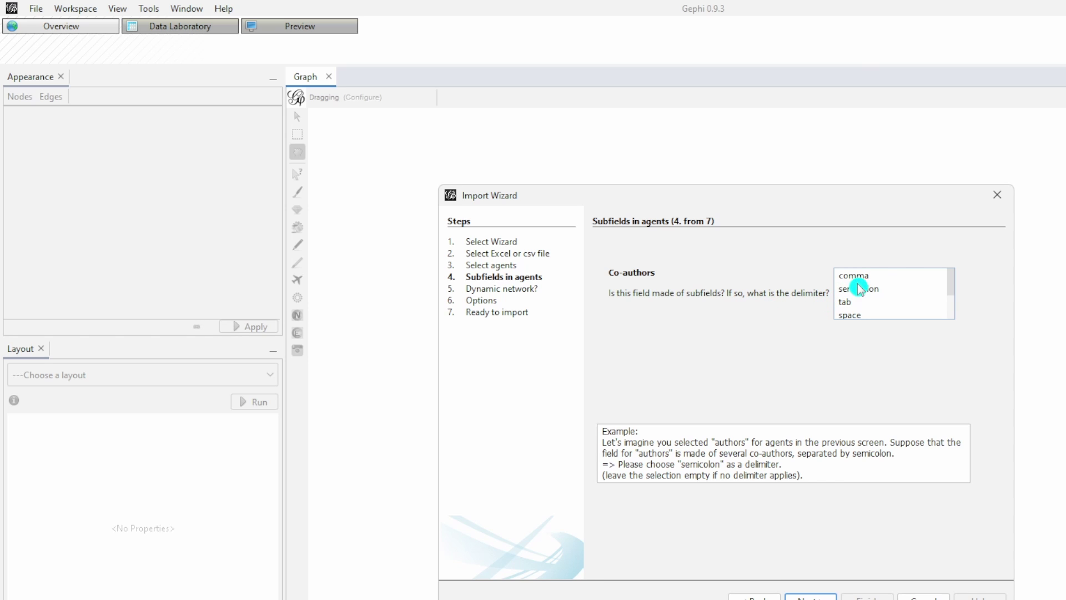
Split Co-authors on commas and finish the import, yielding 13 nodes and 20 edges
click(886, 277)
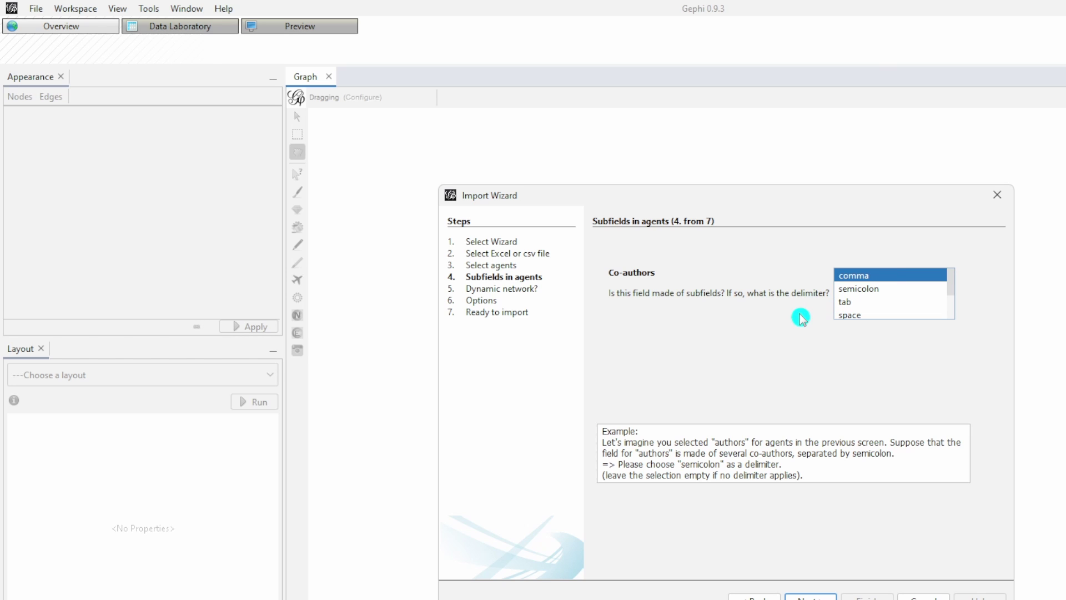
click(831, 597)
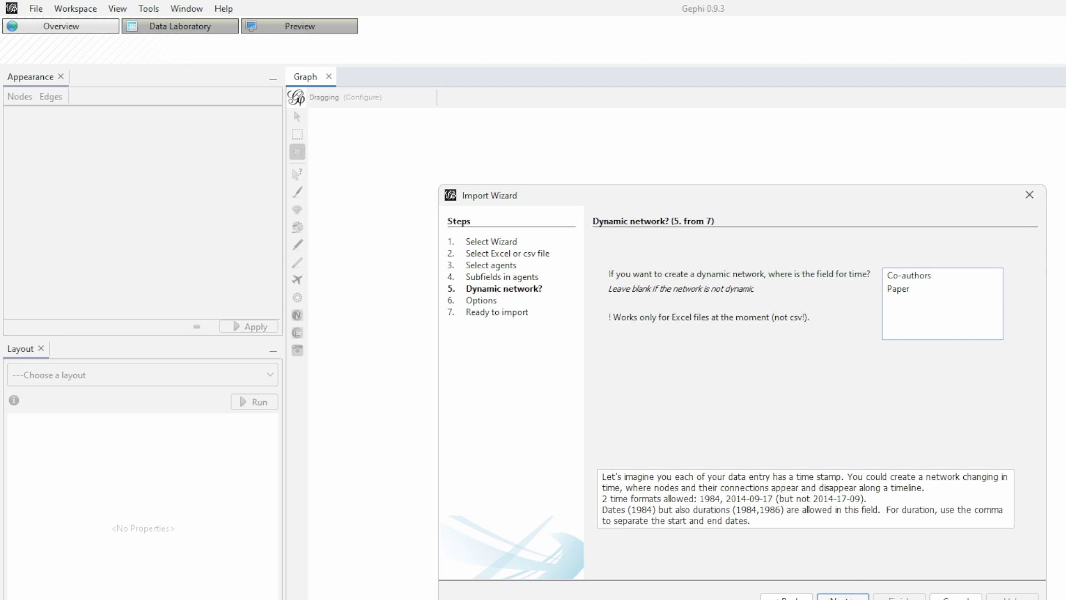
click(843, 598)
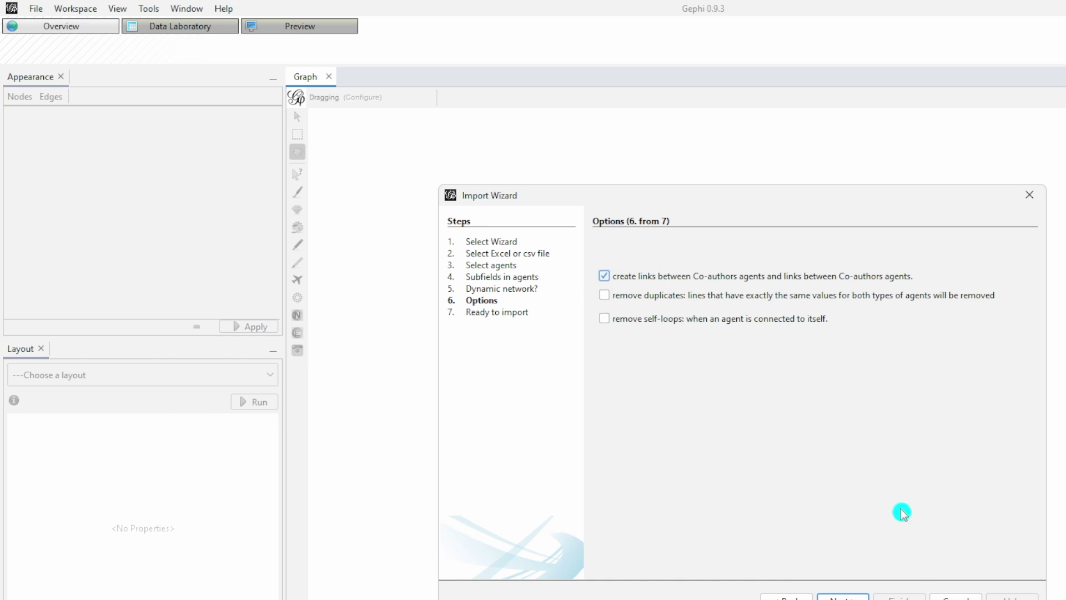
click(852, 597)
click(958, 598)
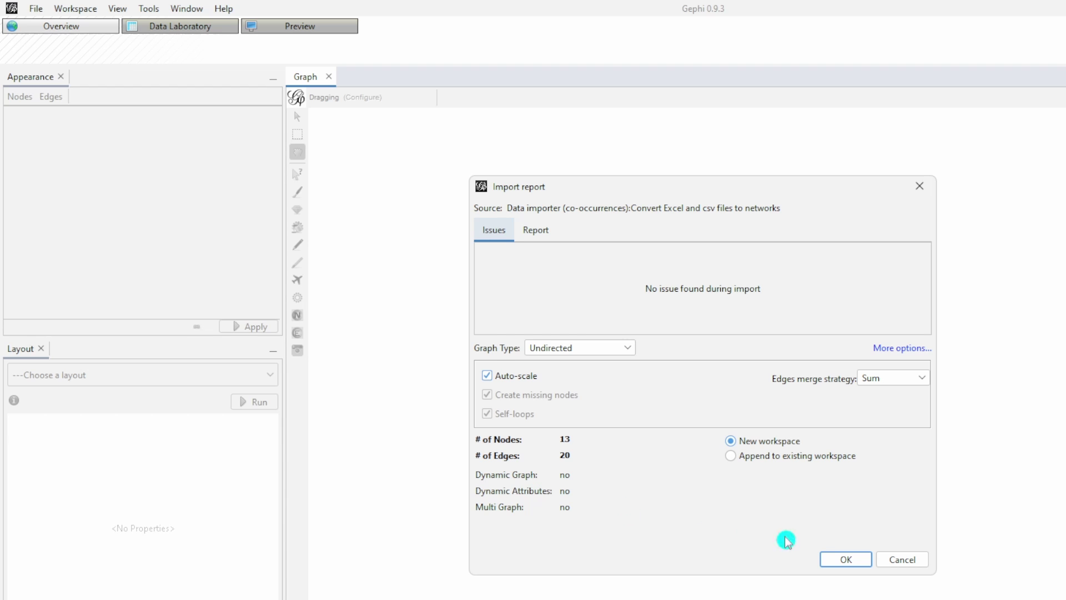
Load the network into a new workspace and run the Fruchterman Reingold layout
click(846, 560)
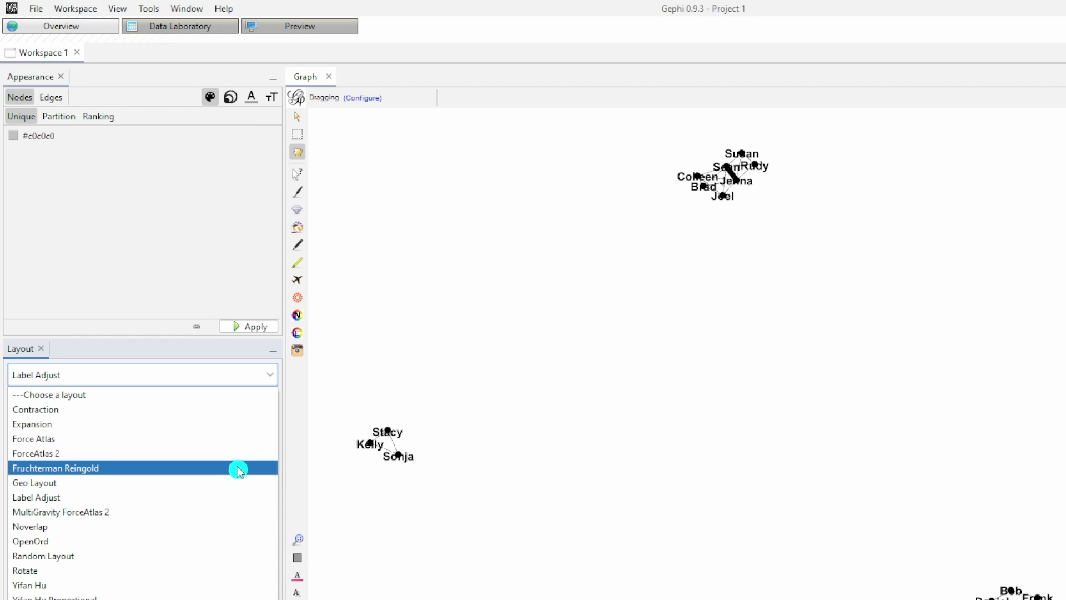
click(238, 467)
click(255, 402)
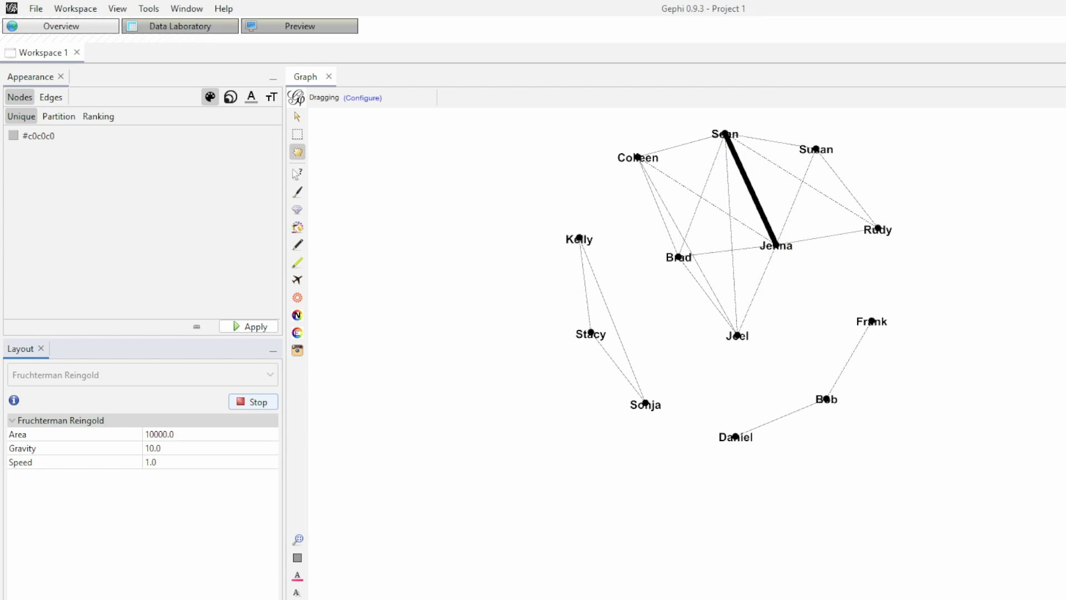
click(725, 134)
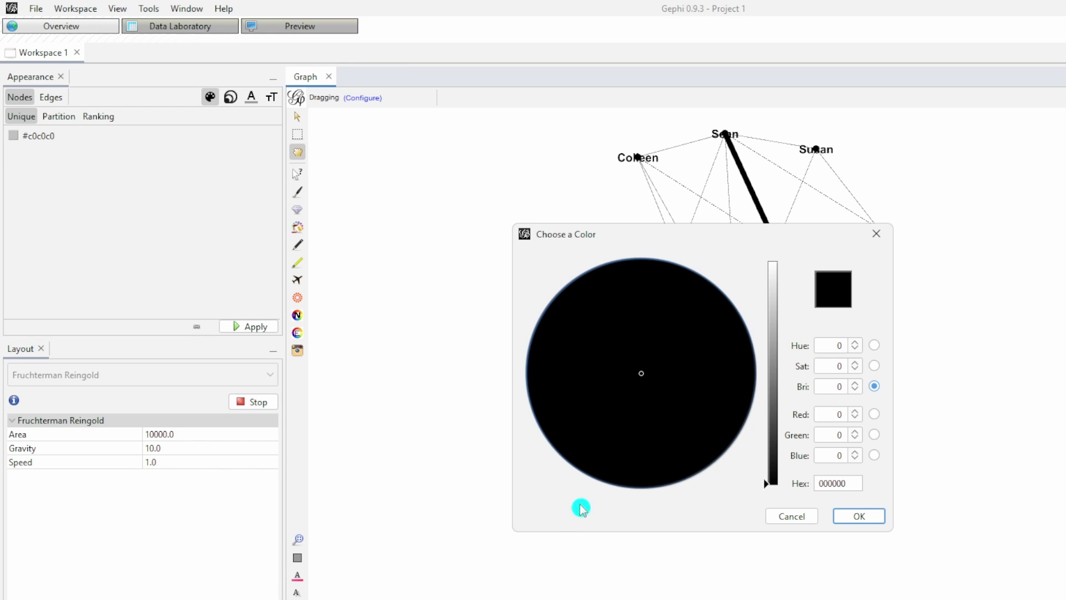
Raise the brightness and pick a blue (hex 142ED1) for all node labels, then confirm
click(773, 305)
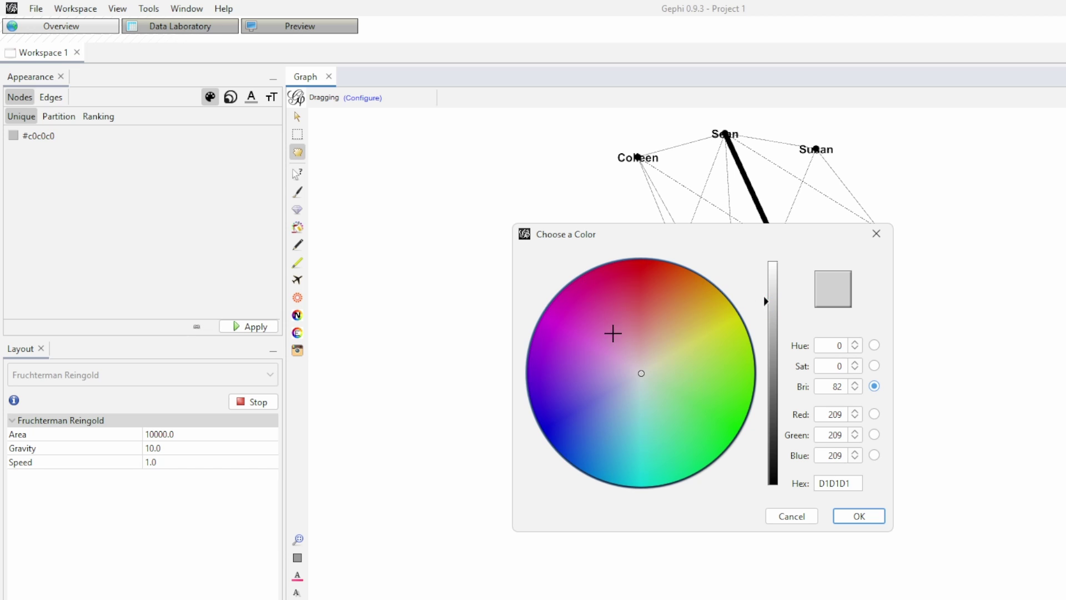
click(560, 435)
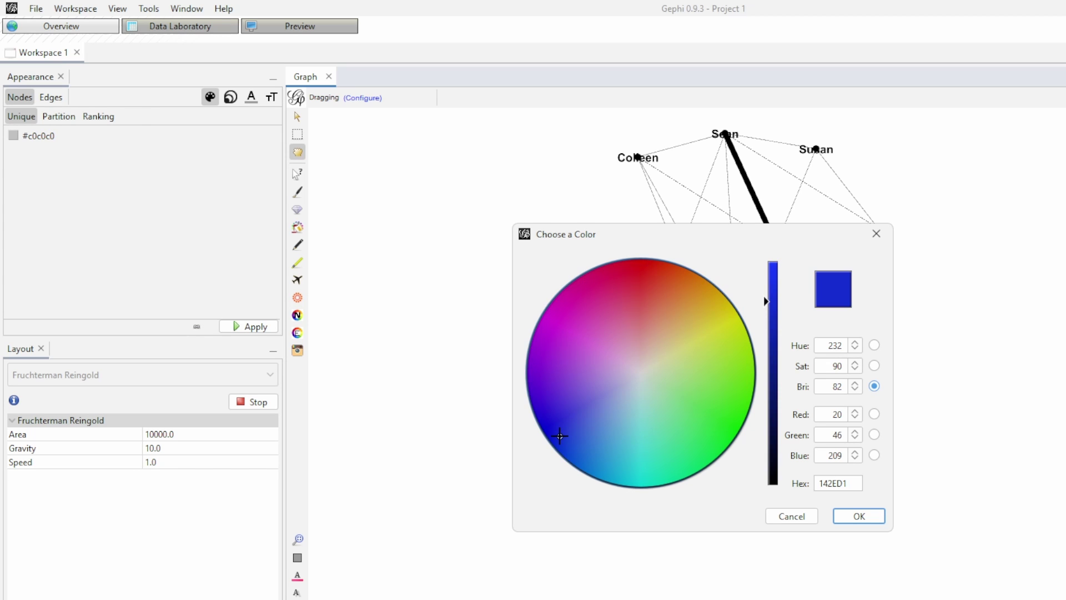
click(596, 463)
click(834, 521)
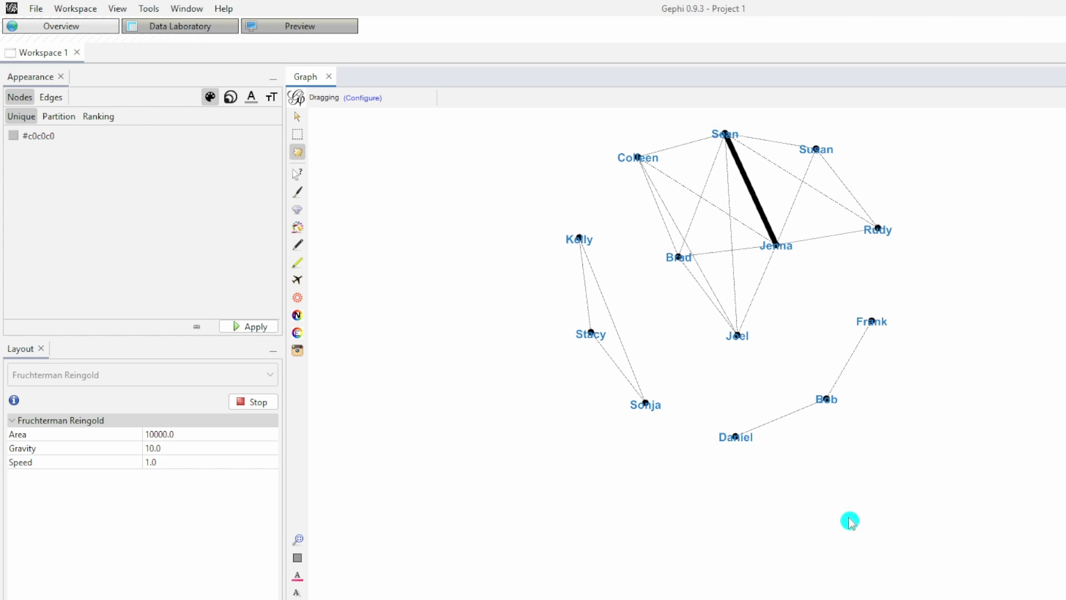